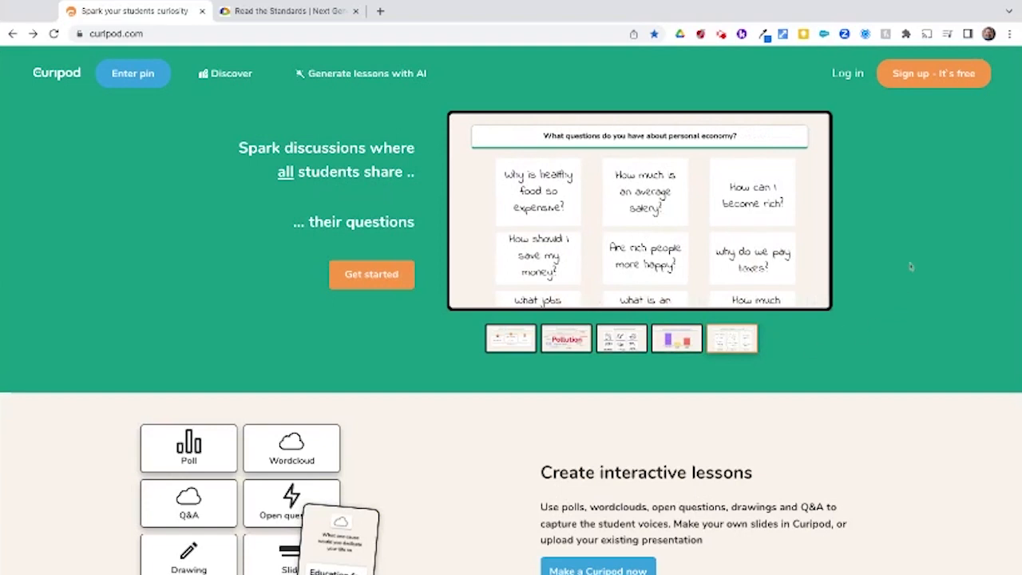
Step: Open the free account sign-up and start creating a new lesson from the lesson library
{"action": "left_click", "coordinate": [930, 78]}
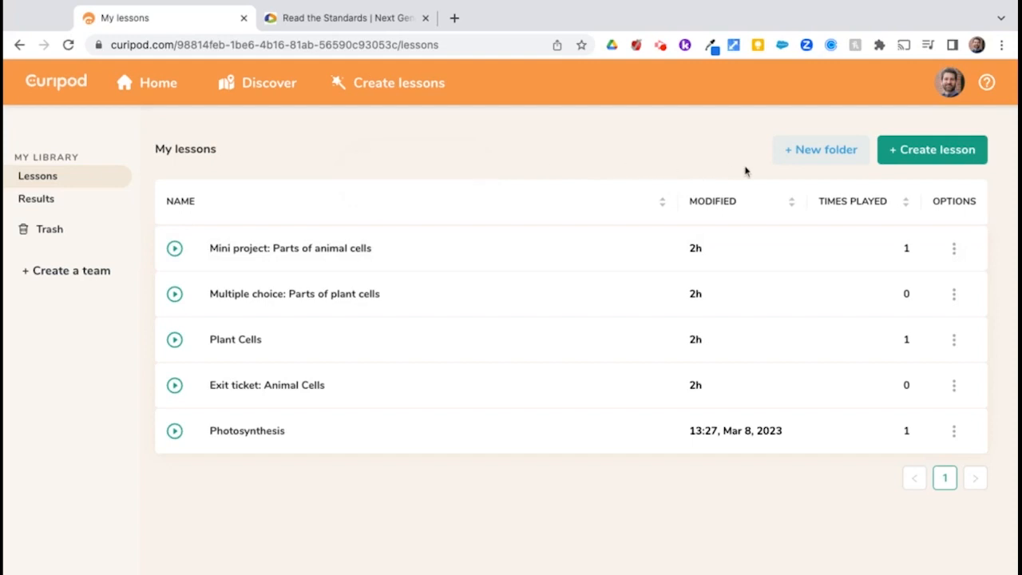
{"action": "left_click", "coordinate": [943, 157]}
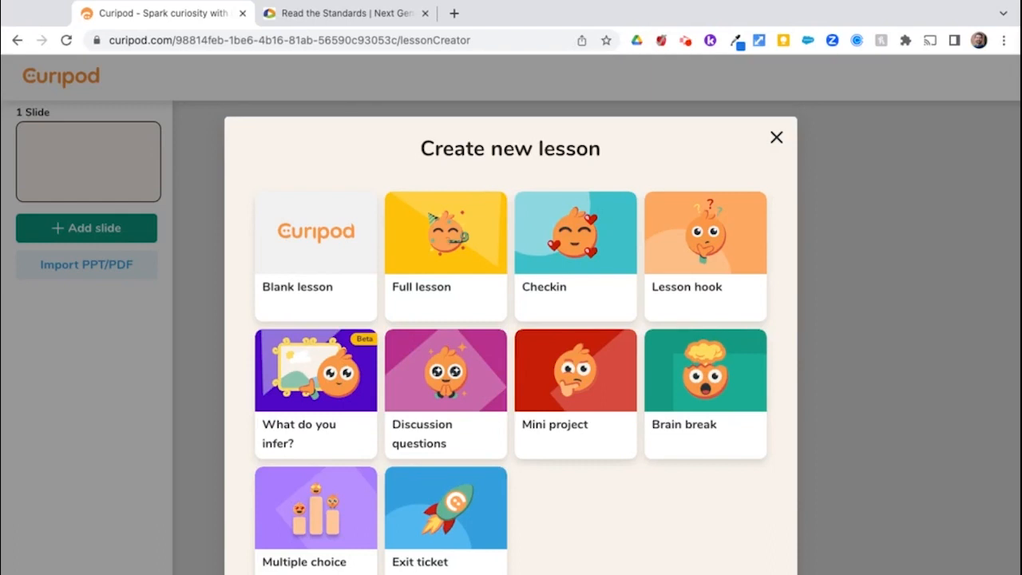
Step: Start a blank lesson and examine the available slide types, including Word cloud and Header
{"action": "left_click", "coordinate": [299, 291]}
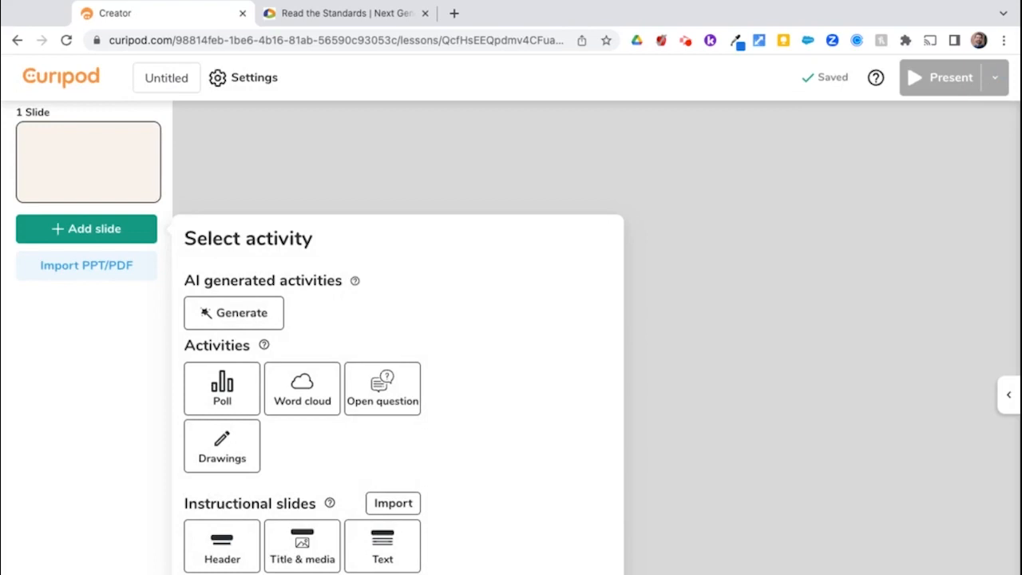
{"action": "left_click", "coordinate": [302, 387]}
{"action": "mouse_move", "coordinate": [227, 542]}
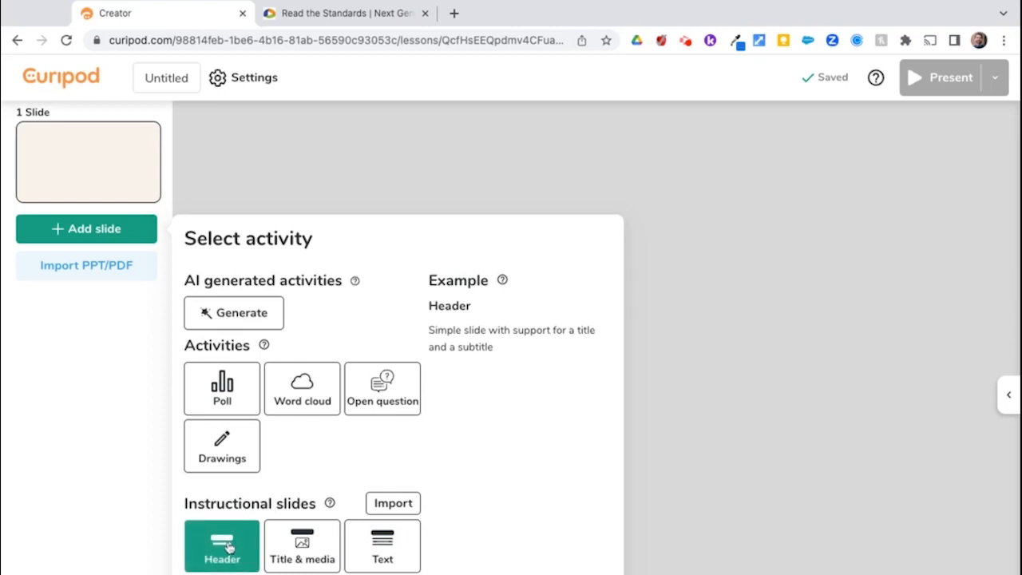
{"action": "left_click", "coordinate": [228, 546]}
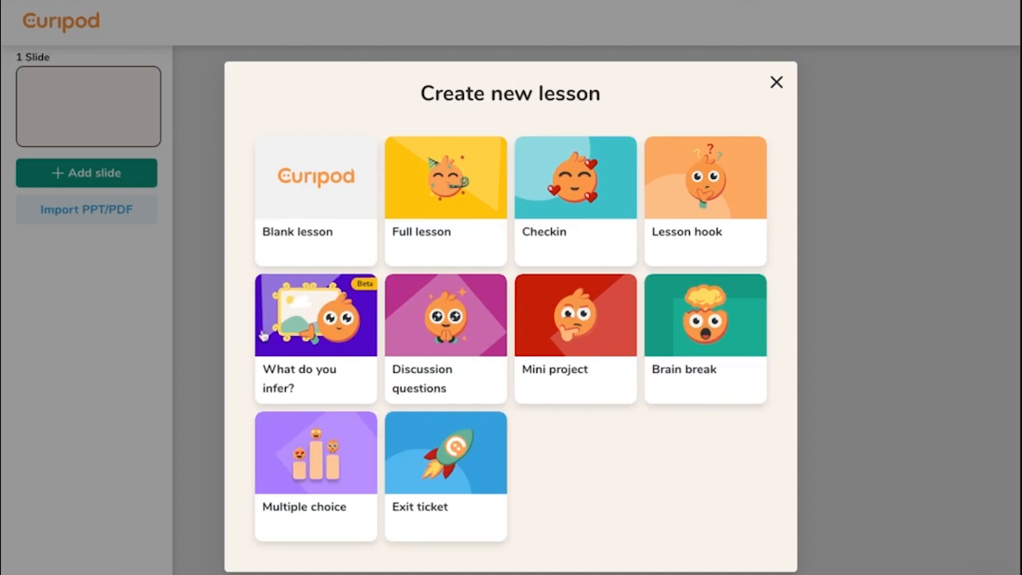
Step: Choose the Full lesson template and set the lesson topic to "Parts of the plant cell"
{"action": "left_click", "coordinate": [442, 212]}
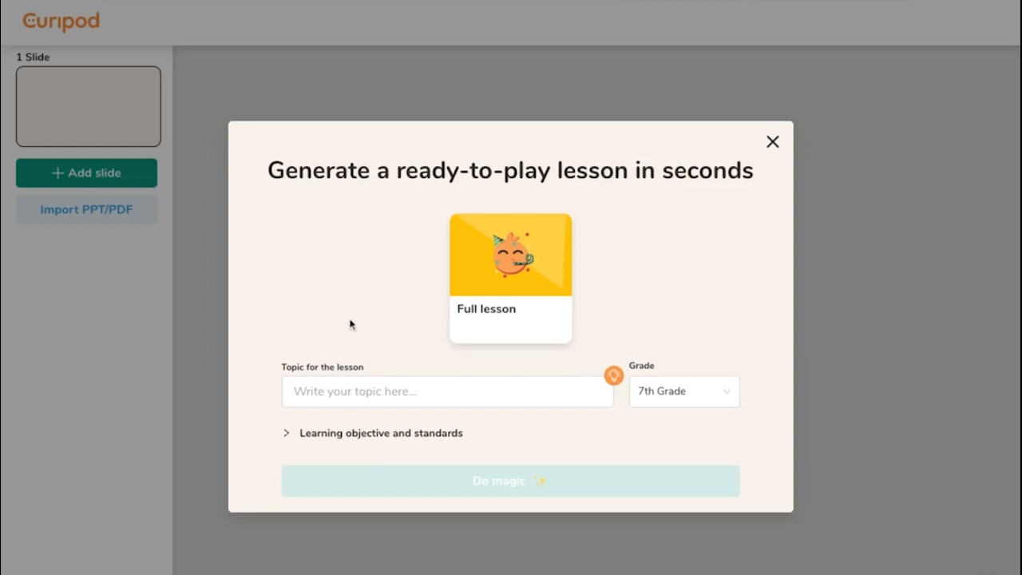
{"action": "left_click", "coordinate": [333, 389]}
{"action": "type", "text": "Parts o"}
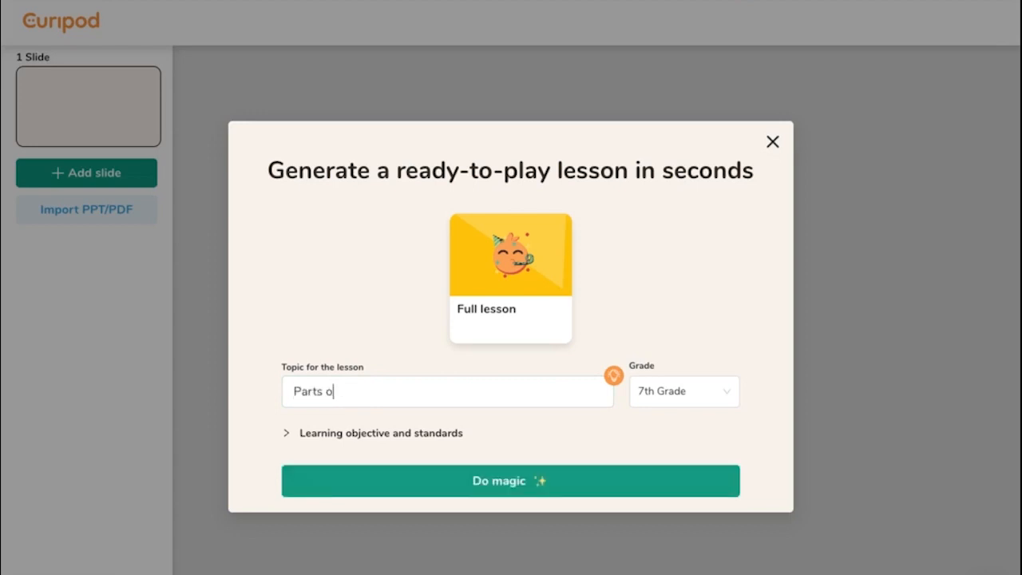
{"action": "type", "text": "f the plant cell"}
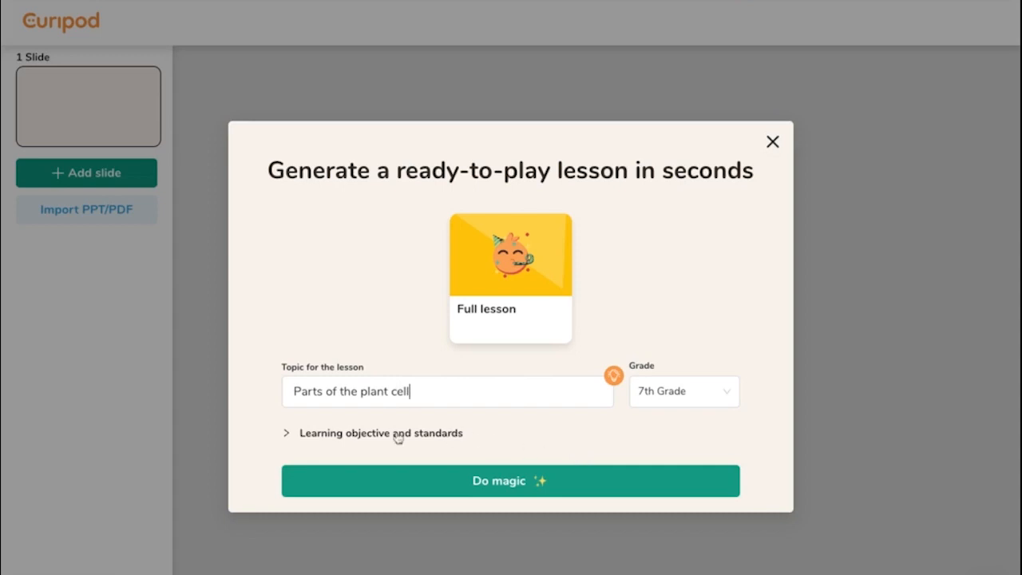
Step: Add objective "Develop and use a model to describe the function of a cell as a whole and ways parts of cells contribute to the function" and generate
{"action": "left_click", "coordinate": [288, 433]}
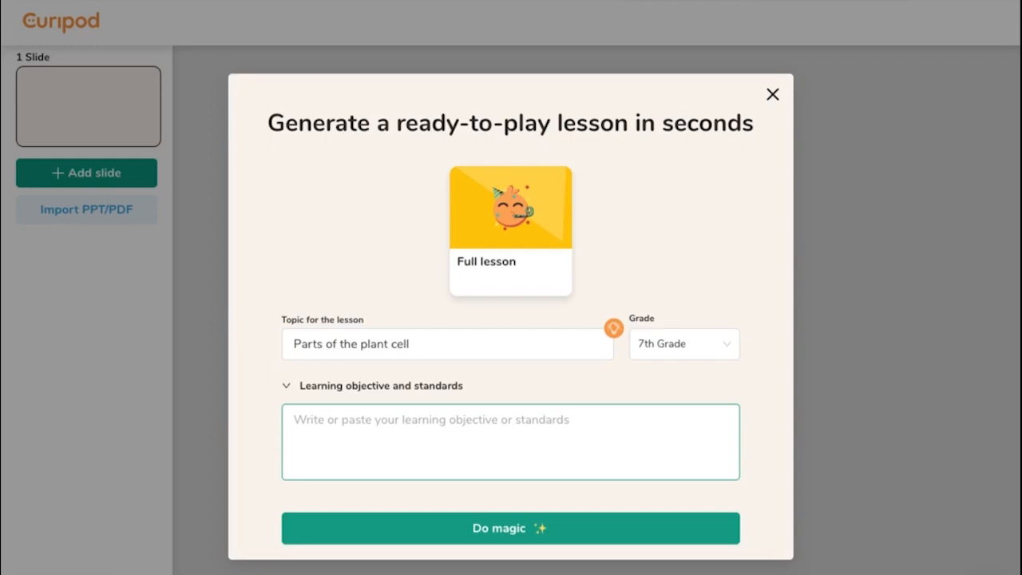
{"action": "left_click", "coordinate": [274, 203]}
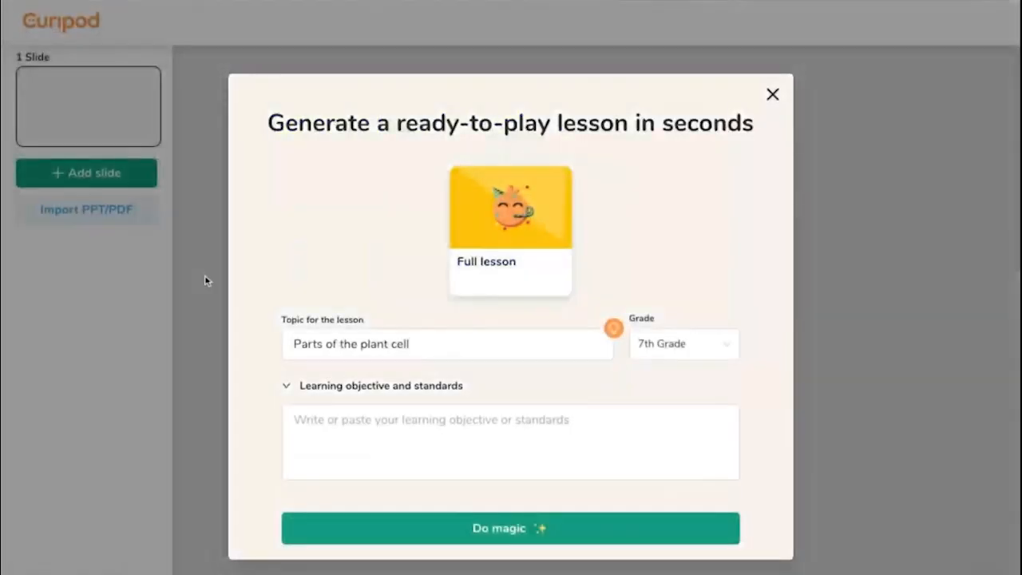
{"action": "left_click", "coordinate": [294, 444]}
{"action": "type", "text": "Develop and use a model to describe the function of a cell as a whole and ways parts of cells contribute to the function"}
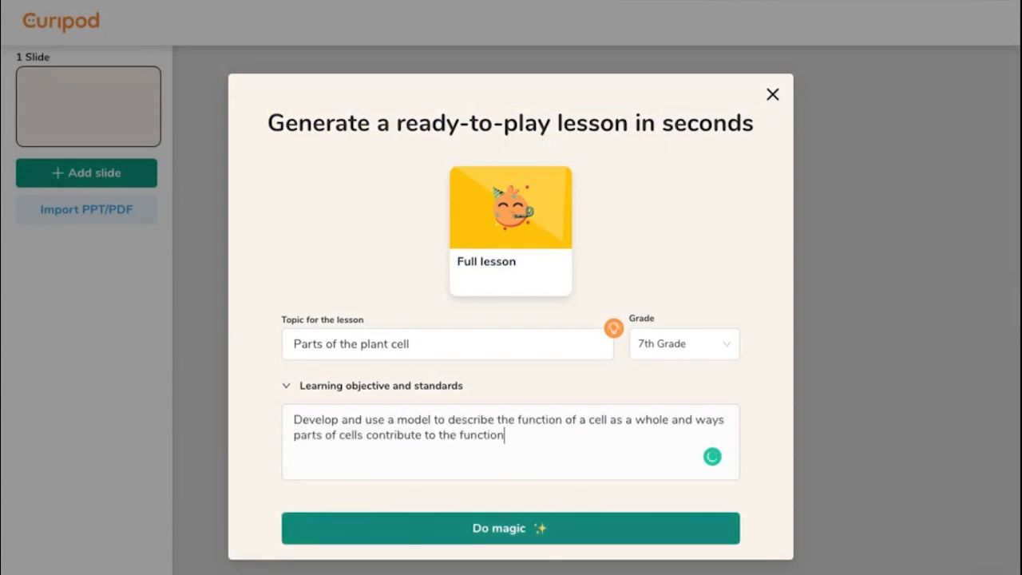
{"action": "left_click", "coordinate": [467, 529]}
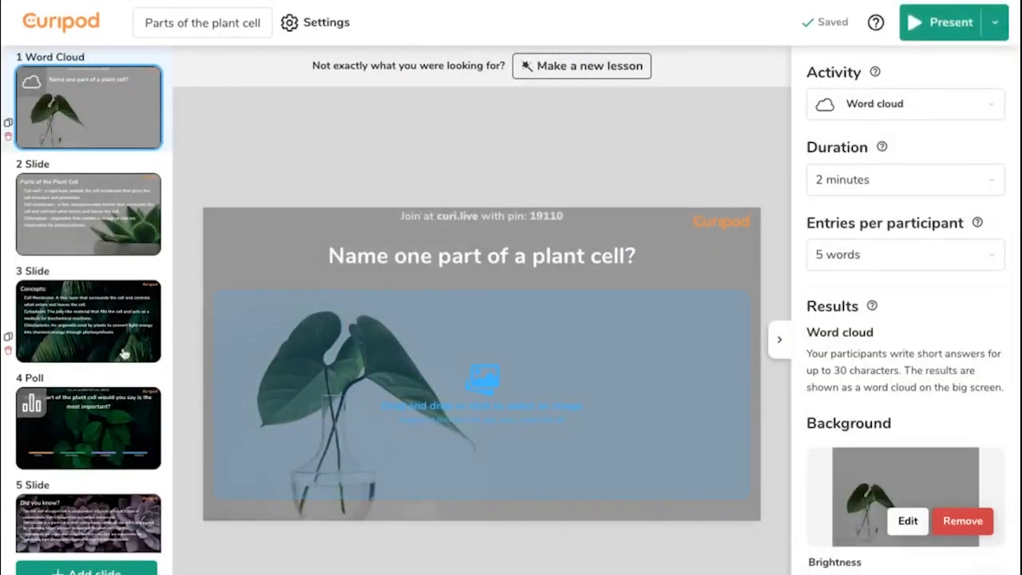
Step: Review the generated slides, including Parts of the Plant Cell, the poll's editable question and the Concepts slide's background options
{"action": "scroll", "coordinate": [113, 354], "scroll_direction": "down", "scroll_amount": 1}
{"action": "scroll", "coordinate": [113, 354], "scroll_direction": "down", "scroll_amount": 5}
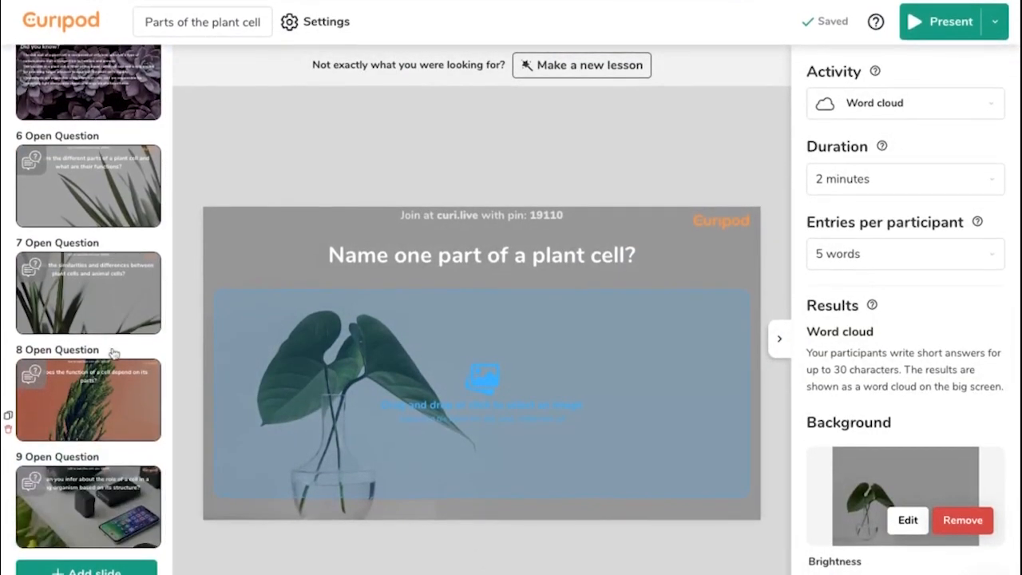
{"action": "scroll", "coordinate": [88, 352], "scroll_direction": "up", "scroll_amount": 5}
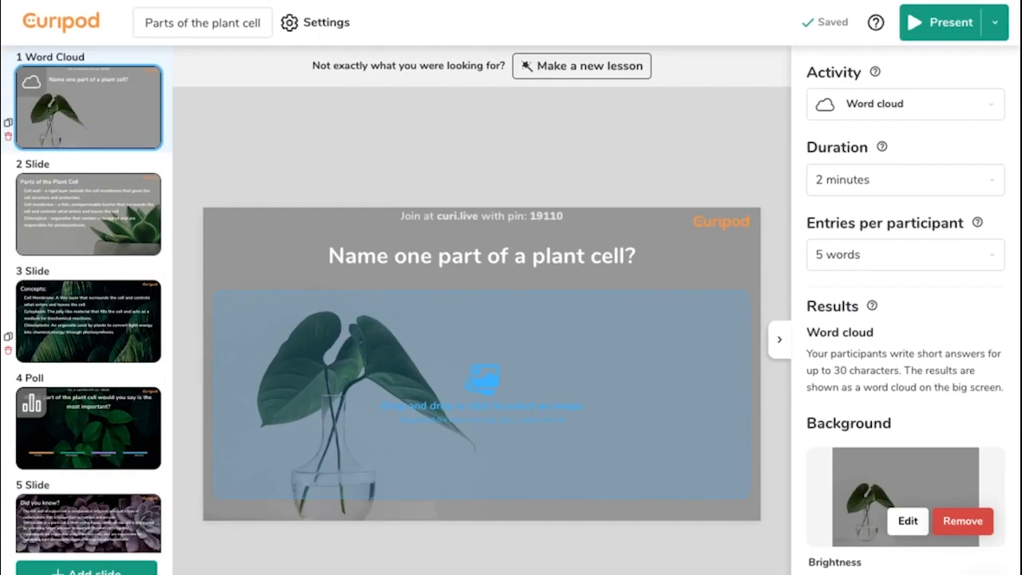
{"action": "left_click", "coordinate": [18, 214]}
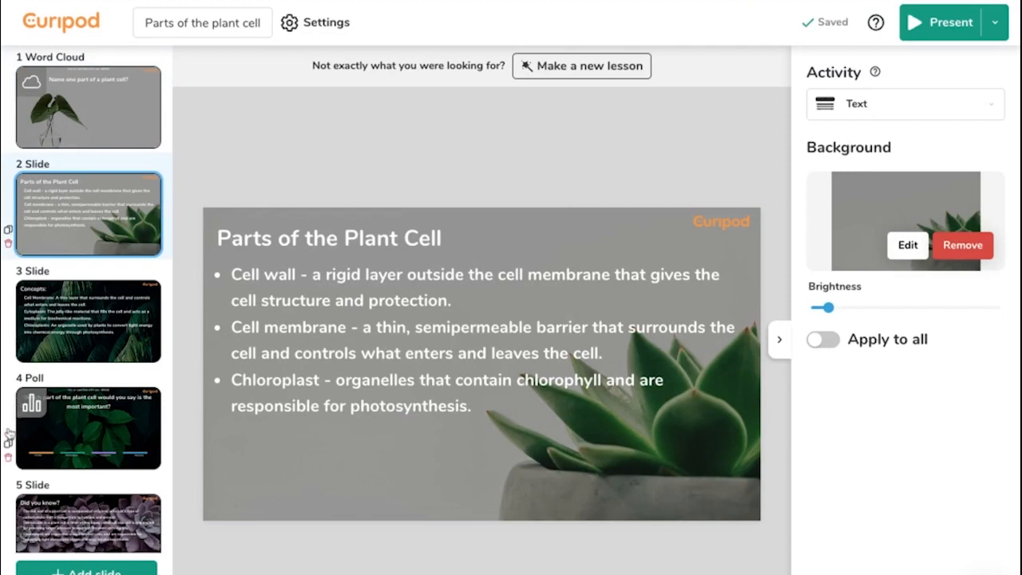
{"action": "left_click", "coordinate": [11, 431]}
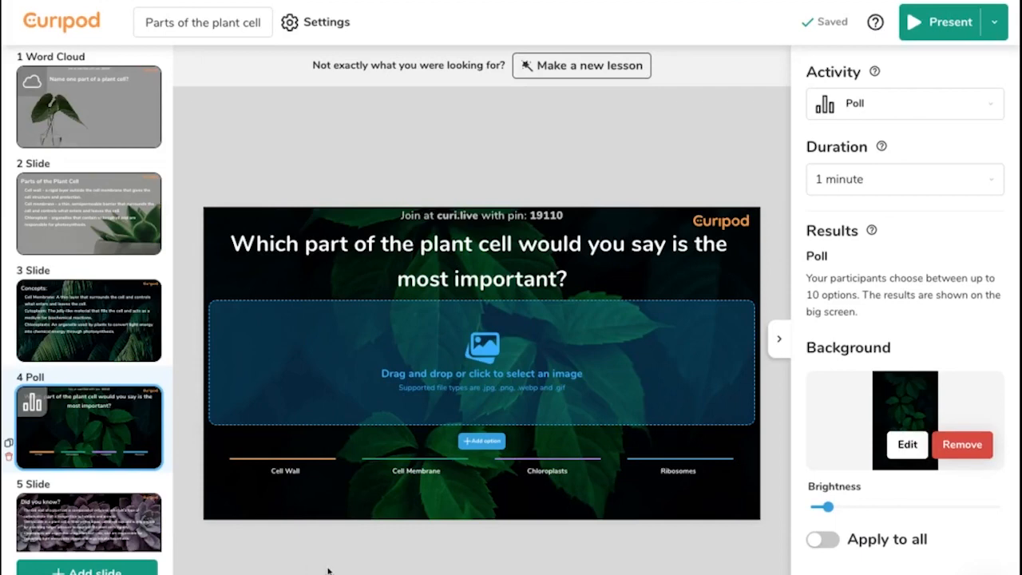
{"action": "left_click", "coordinate": [413, 242]}
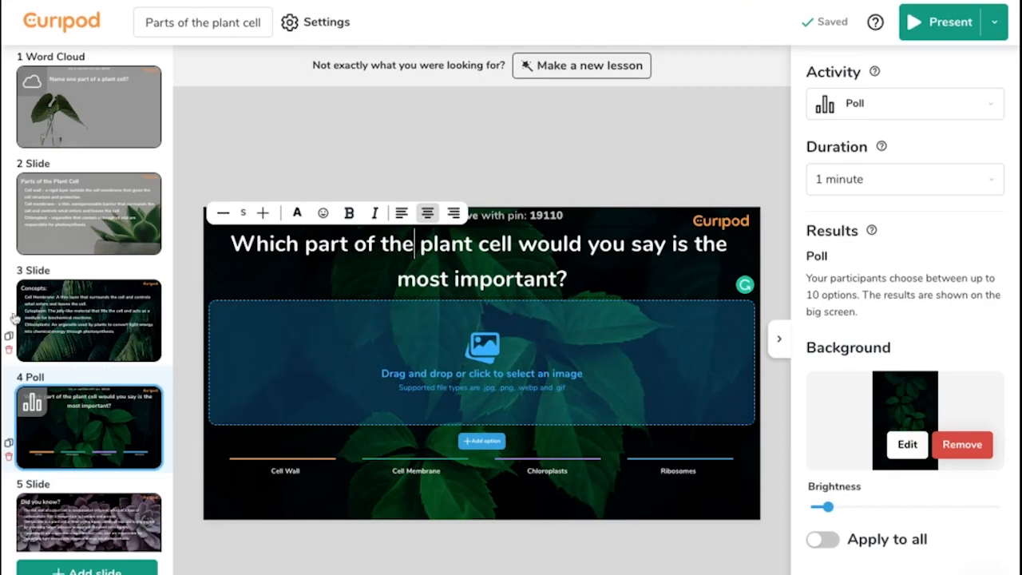
{"action": "left_click", "coordinate": [19, 320]}
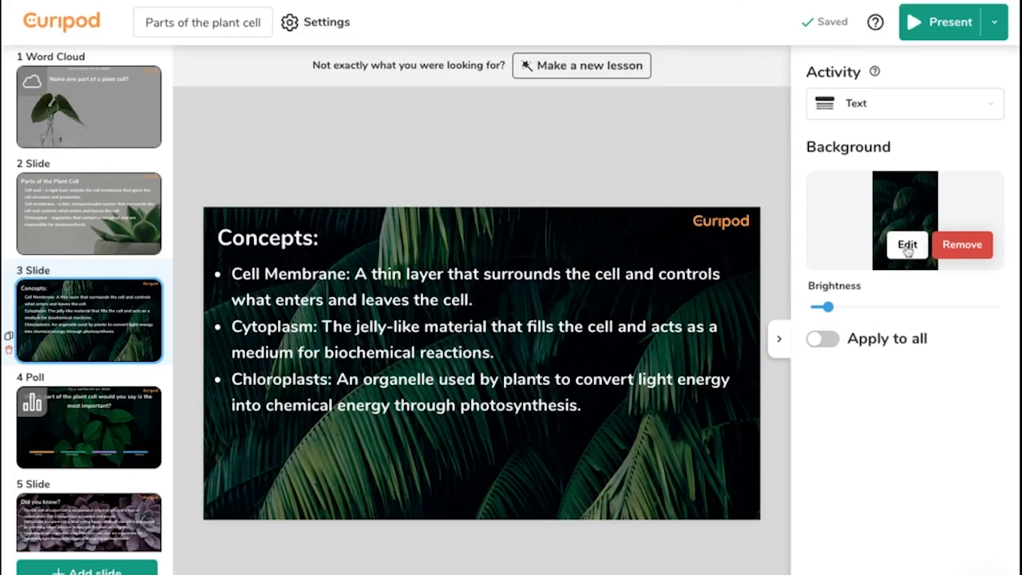
{"action": "left_click", "coordinate": [907, 246]}
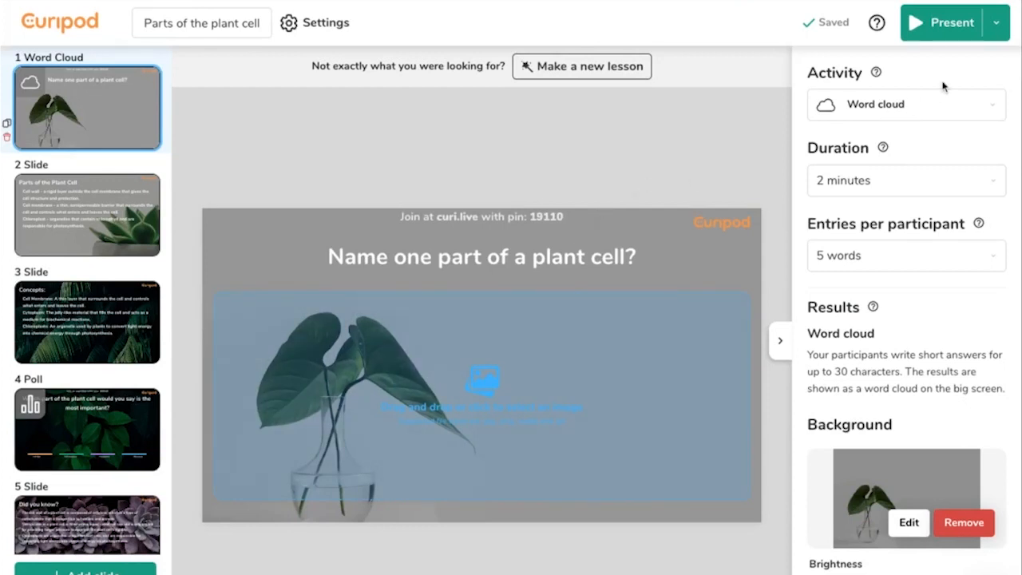
Step: Preview the lesson with its participant join screen showing and mute the presentation sound
{"action": "left_click", "coordinate": [998, 27]}
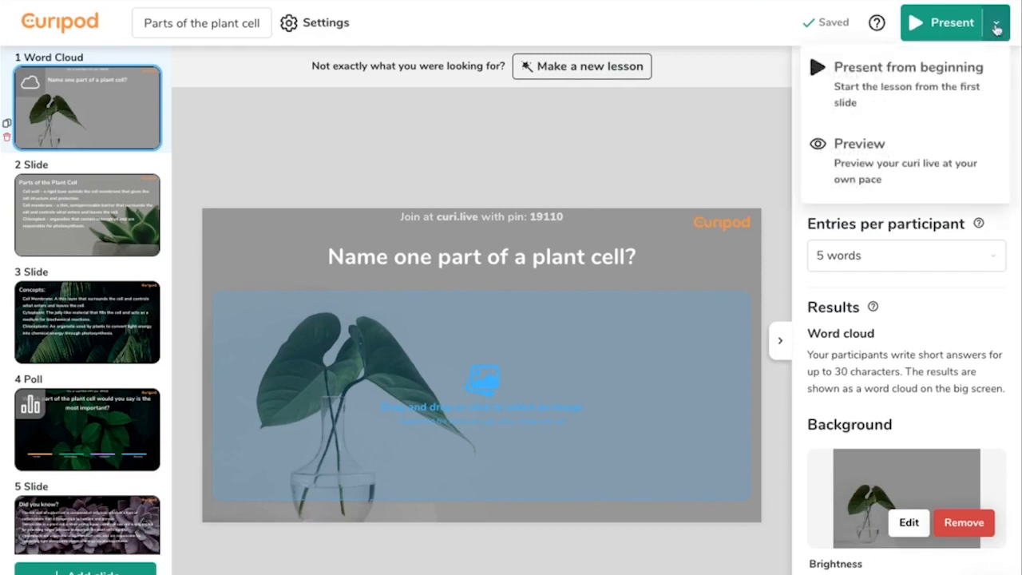
{"action": "left_click", "coordinate": [873, 163]}
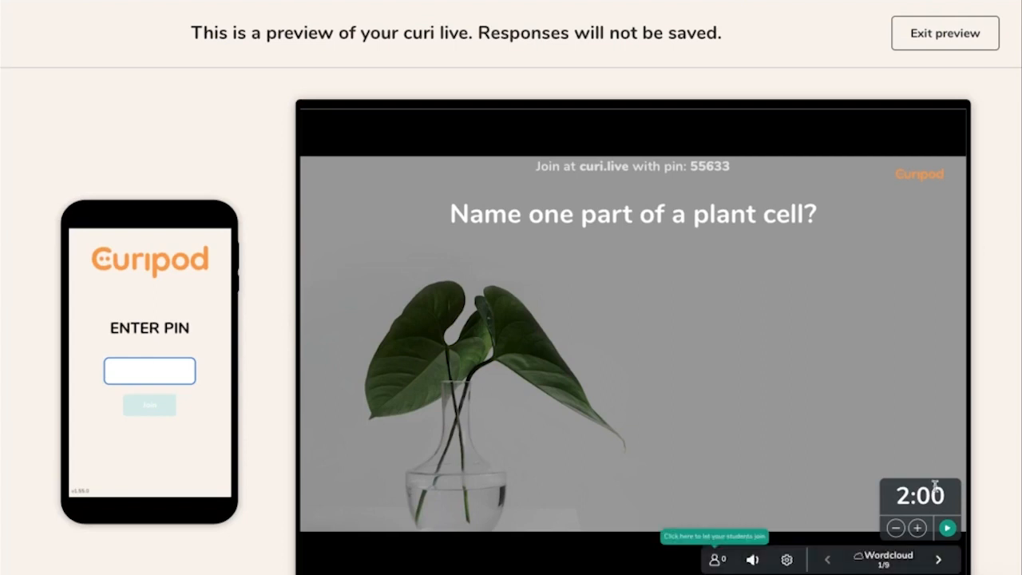
{"action": "left_click", "coordinate": [948, 528]}
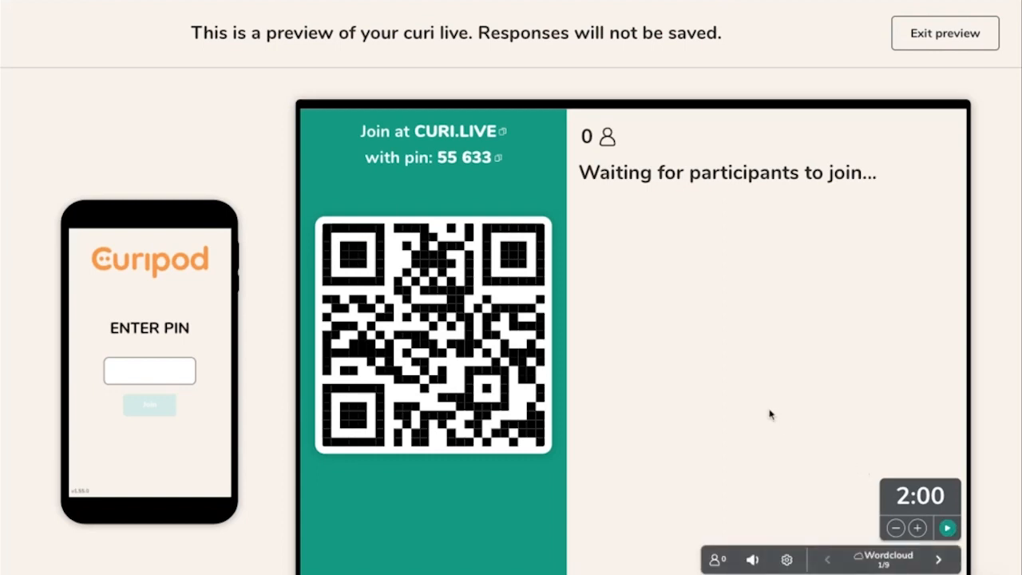
{"action": "mouse_move", "coordinate": [754, 562]}
{"action": "left_click_drag", "start_coordinate": [752, 504], "coordinate": [752, 532]}
Step: Join the session on the preview phone by entering the session PIN and submitting the participant's real name
{"action": "left_click", "coordinate": [165, 371]}
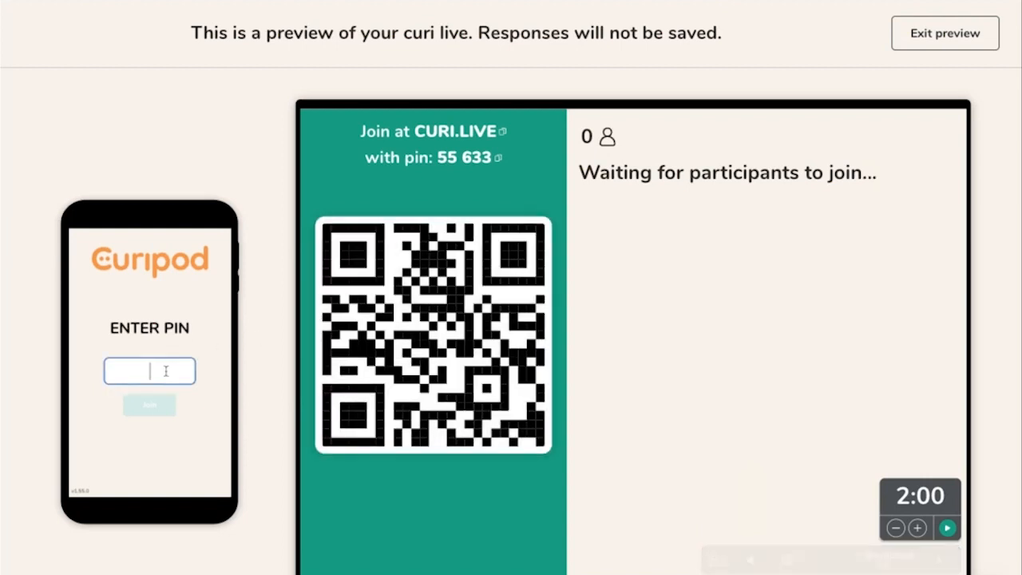
{"action": "type", "text": "55633"}
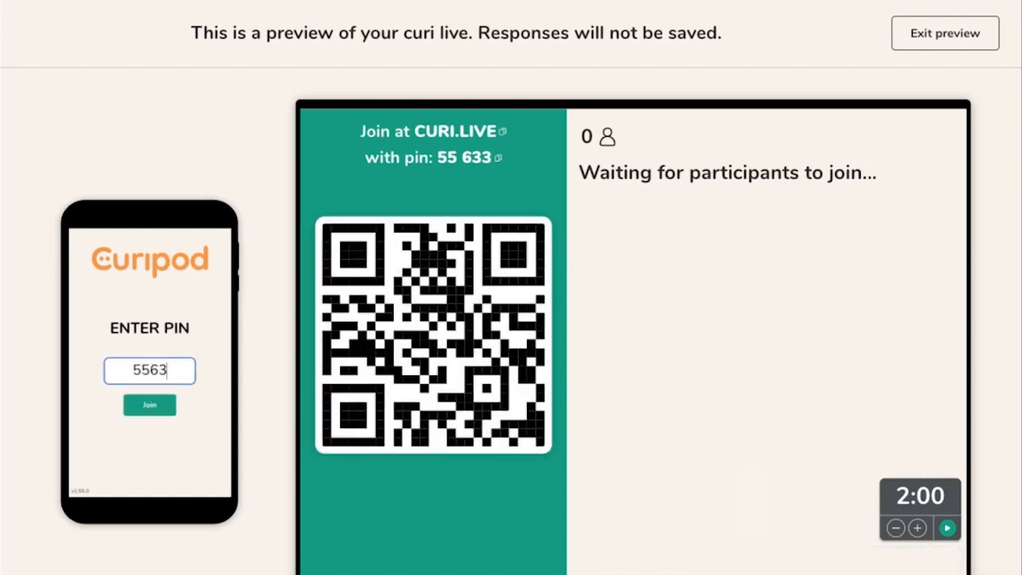
{"action": "left_click", "coordinate": [154, 407]}
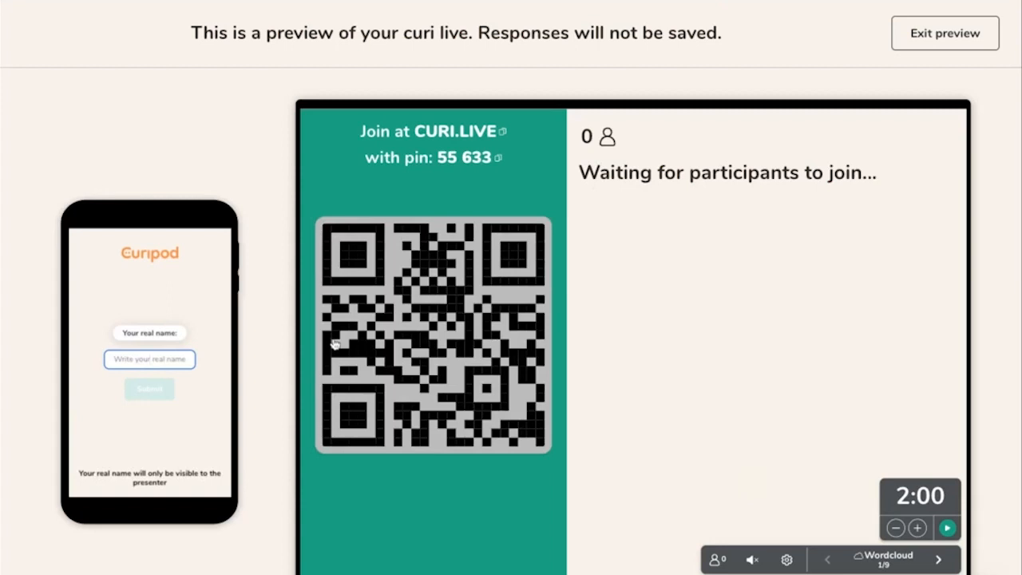
{"action": "type", "text": "joe"}
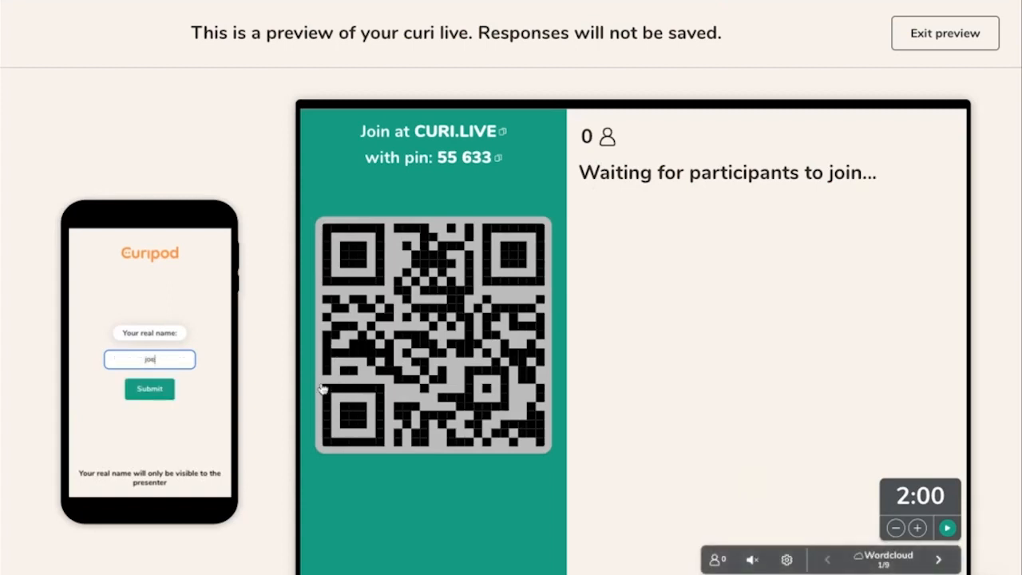
{"action": "left_click", "coordinate": [149, 389]}
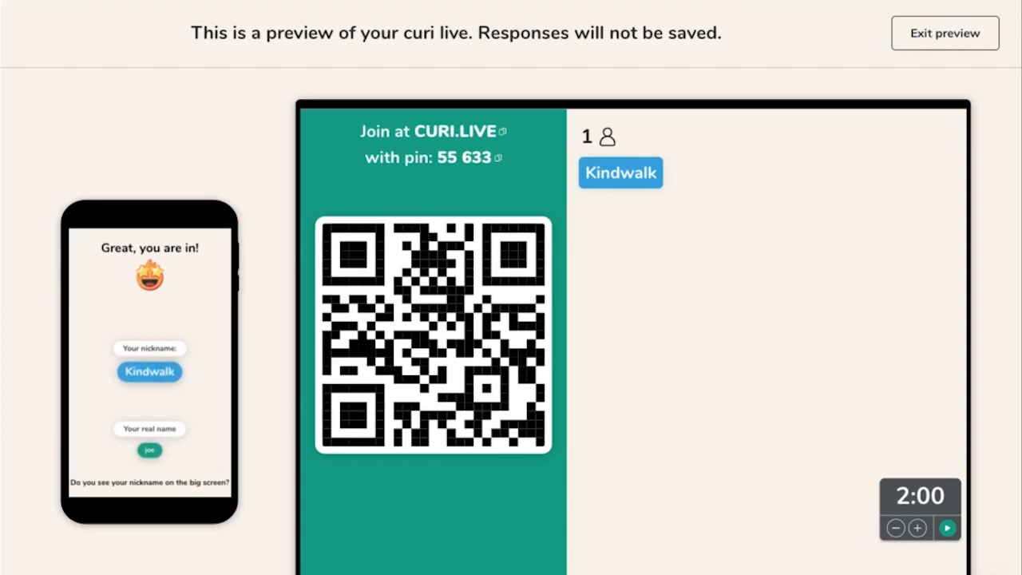
Step: Start the timed word cloud activity and submit "Nucleus" as the answer from the preview phone
{"action": "mouse_move", "coordinate": [460, 560]}
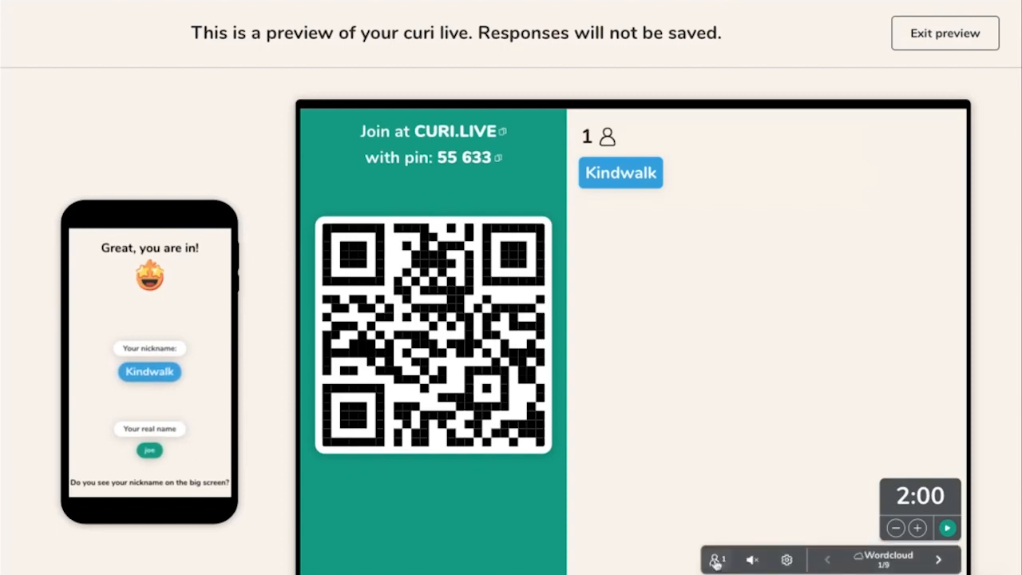
{"action": "left_click", "coordinate": [948, 528]}
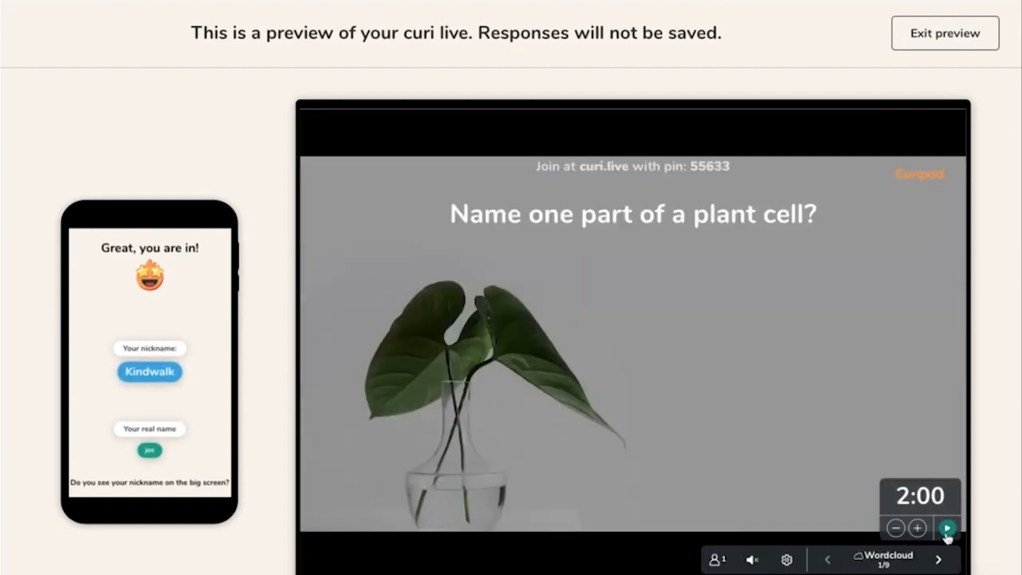
{"action": "left_click", "coordinate": [951, 529]}
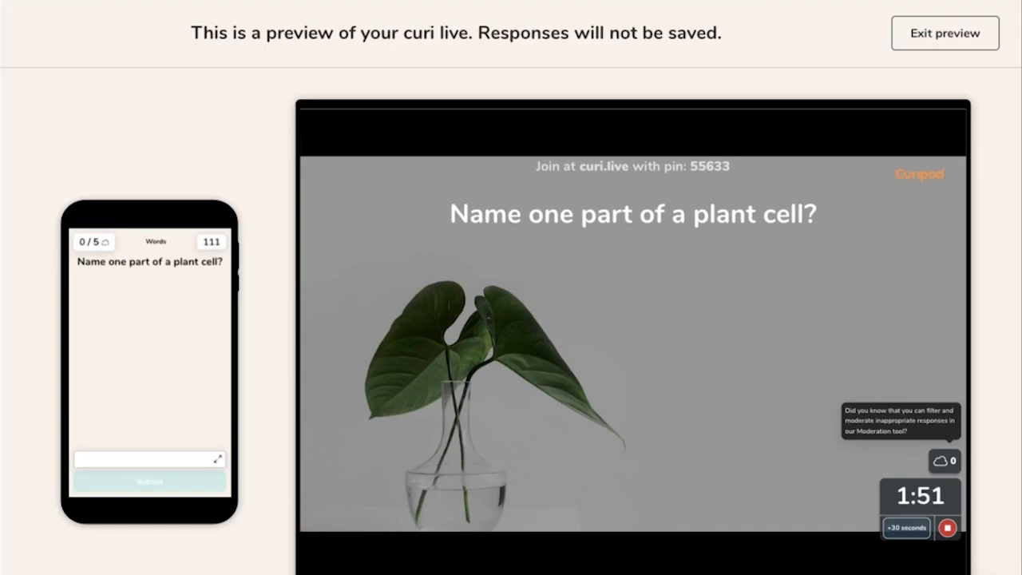
{"action": "left_click", "coordinate": [146, 460]}
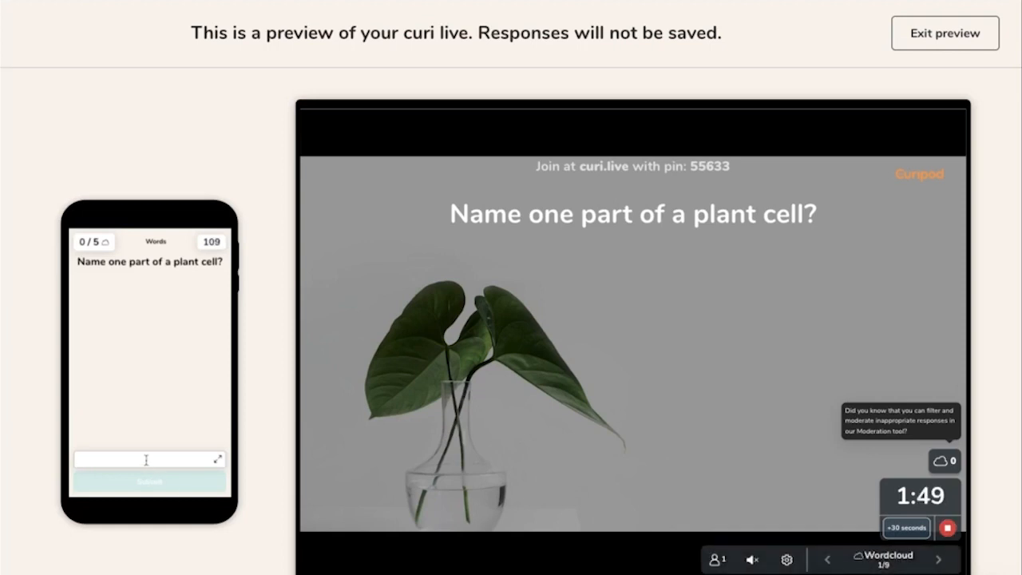
{"action": "type", "text": "Nucleus"}
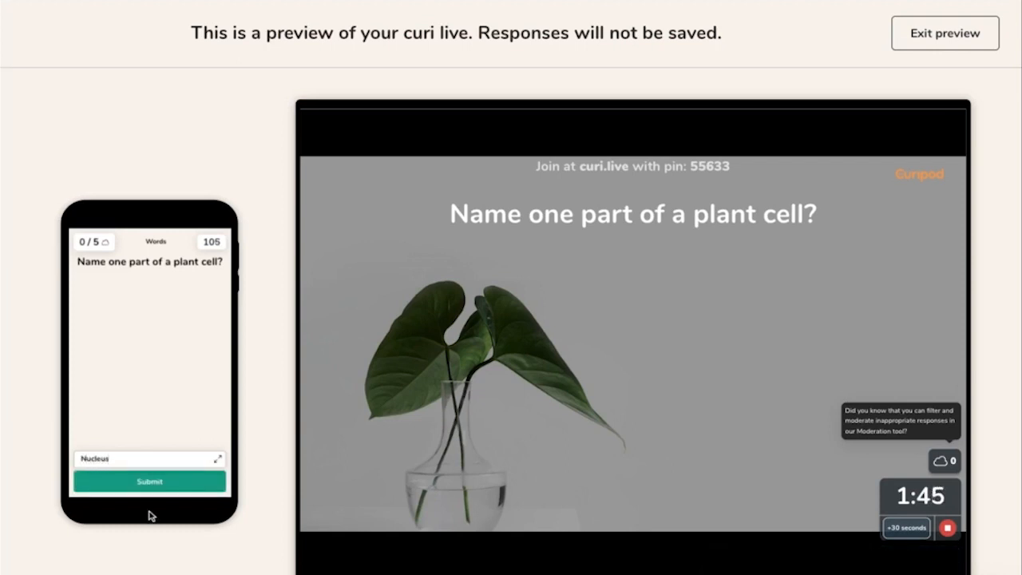
{"action": "left_click", "coordinate": [135, 484]}
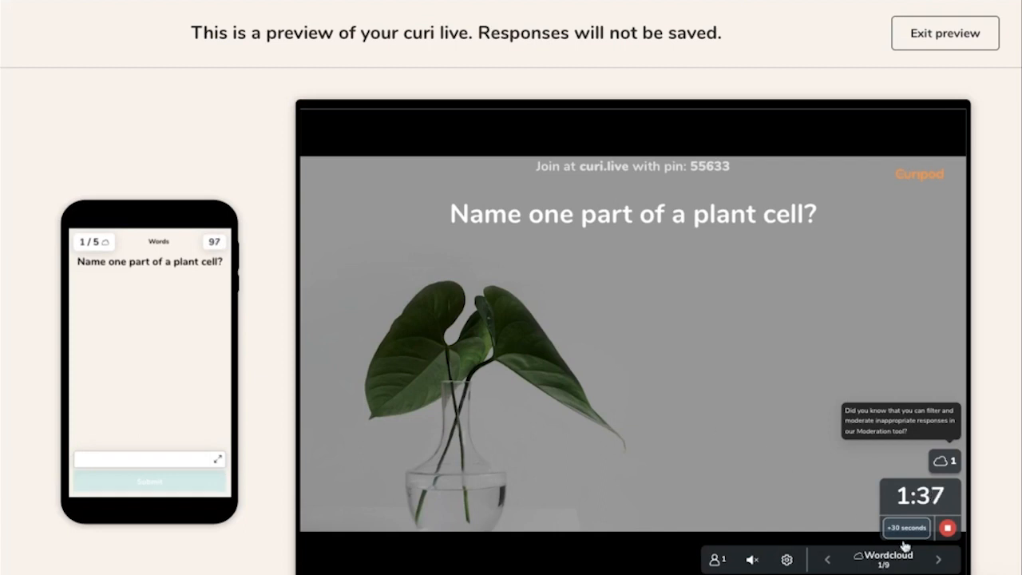
Step: Stop collecting responses to reveal the word cloud, and advance the presentation to the Concepts slide
{"action": "left_click", "coordinate": [948, 529]}
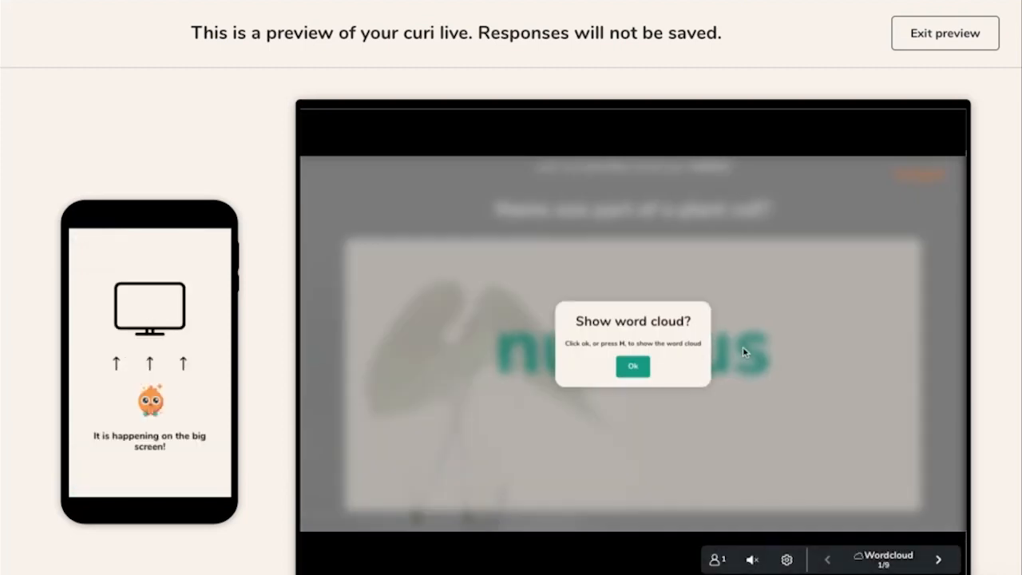
{"action": "left_click", "coordinate": [637, 369]}
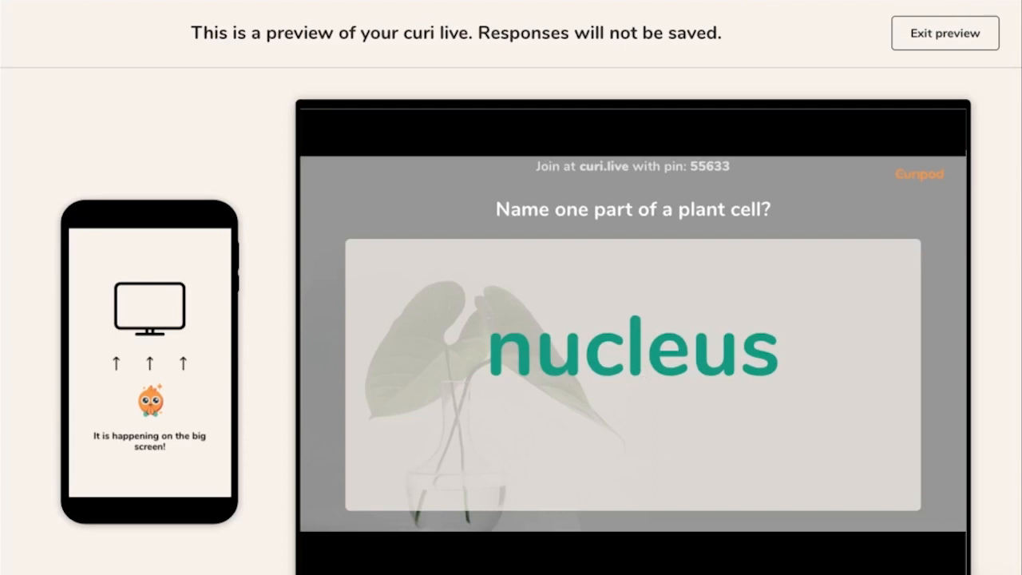
{"action": "mouse_move", "coordinate": [756, 306]}
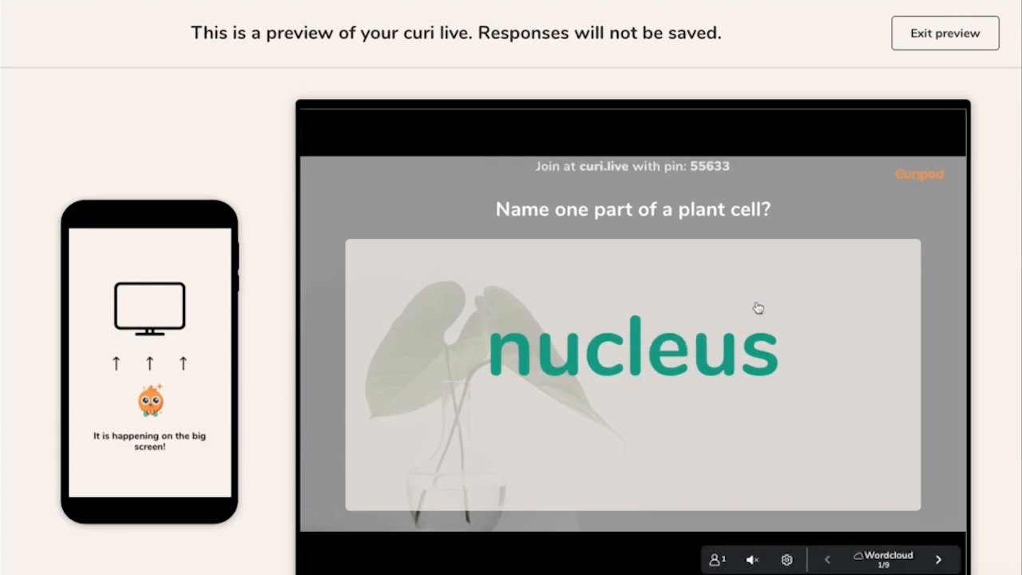
{"action": "left_click", "coordinate": [940, 560]}
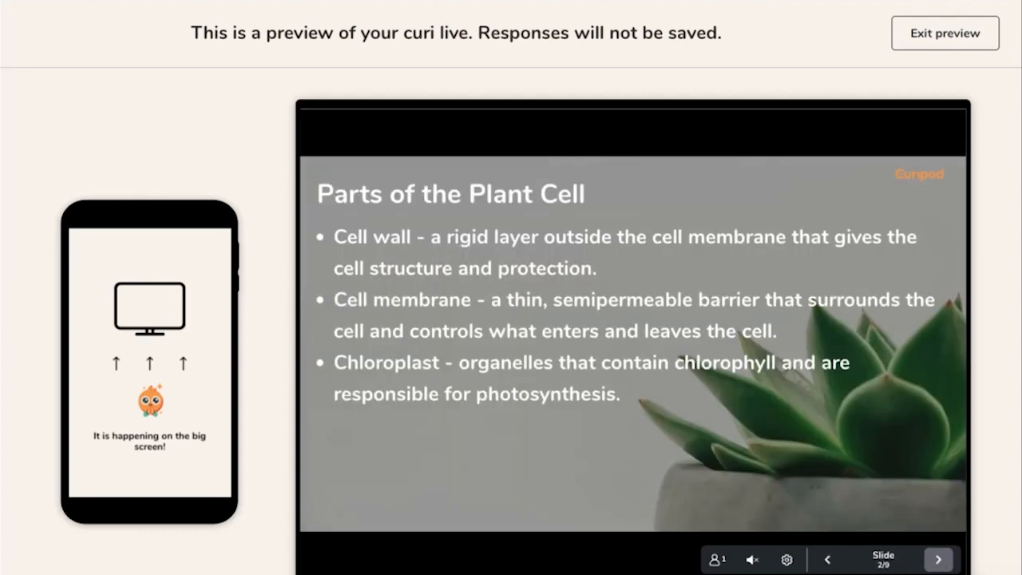
{"action": "left_click", "coordinate": [939, 560]}
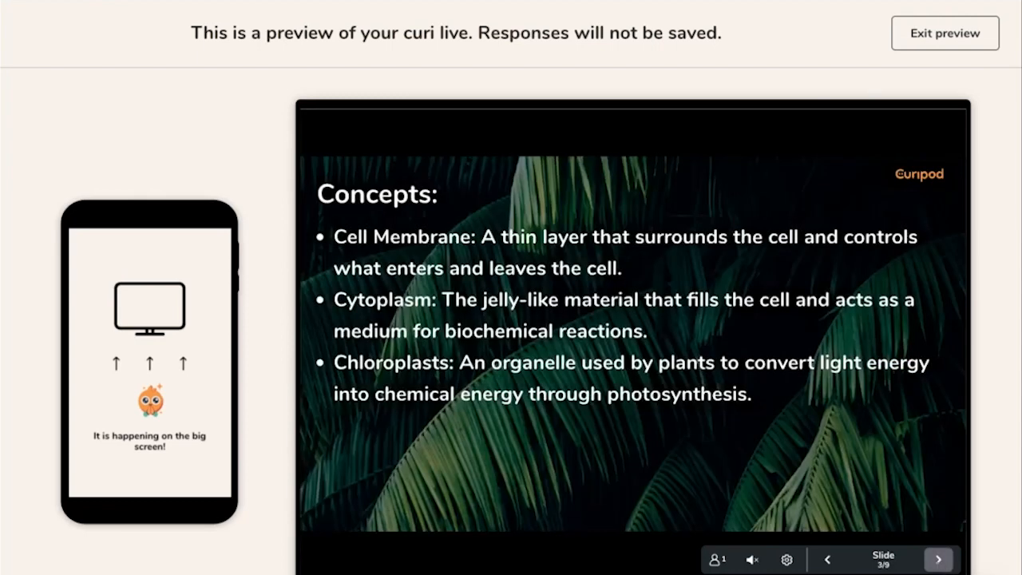